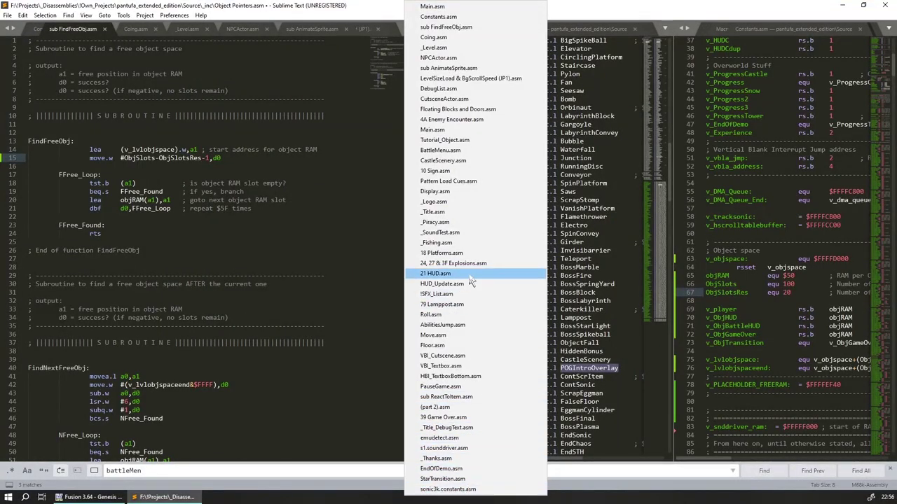
In DynamicLevelEvents.asm, delete the id_ prefix so POGIntroOverlay's address is moved directly.
key("Escape")
left_click(665, 30)
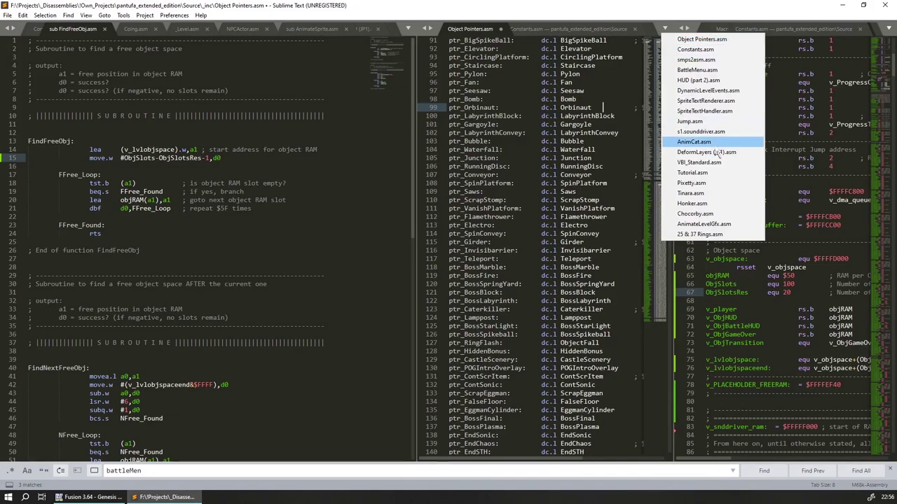
left_click(717, 91)
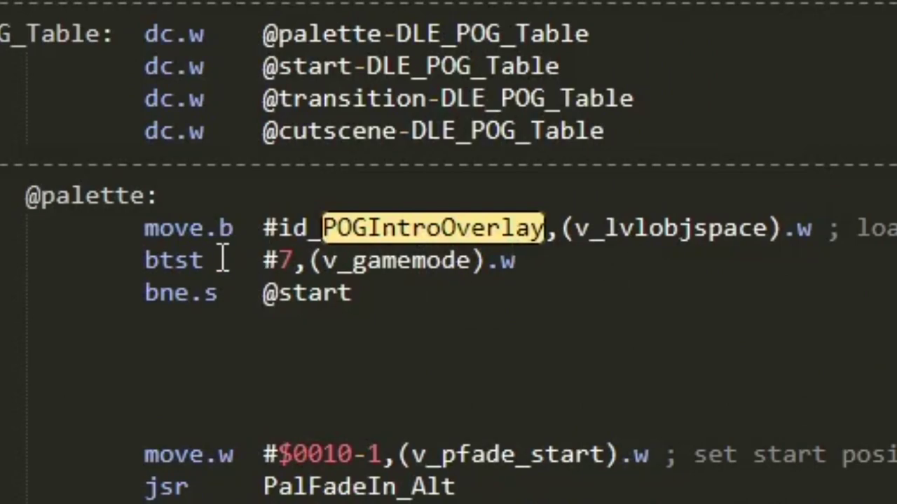
double_click(225, 228)
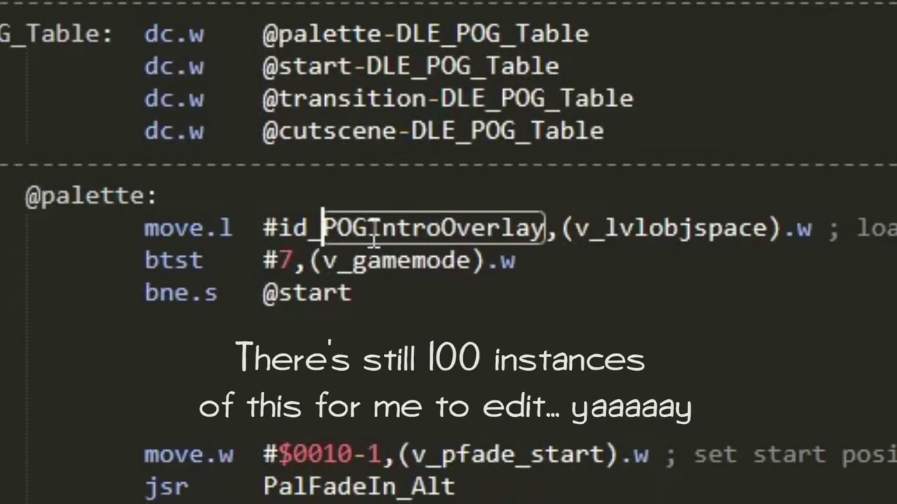
key("BackSpace")
key("BackSpace")
key("BackSpace")
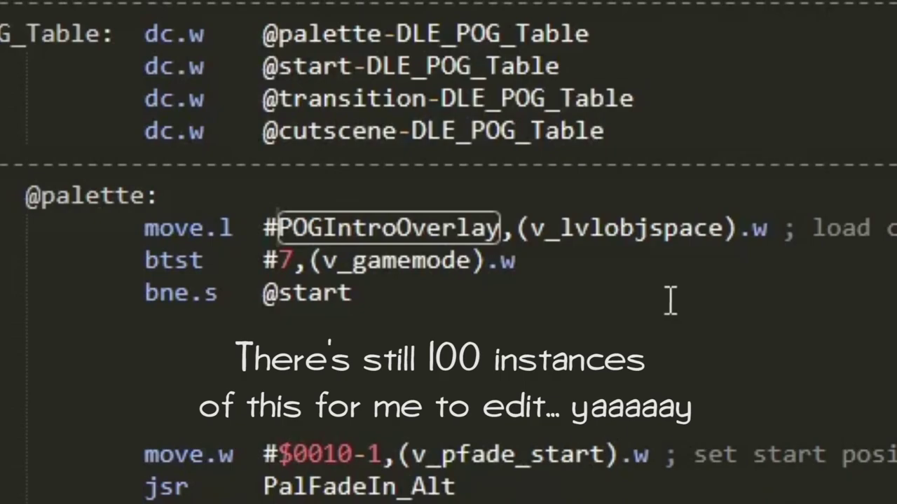